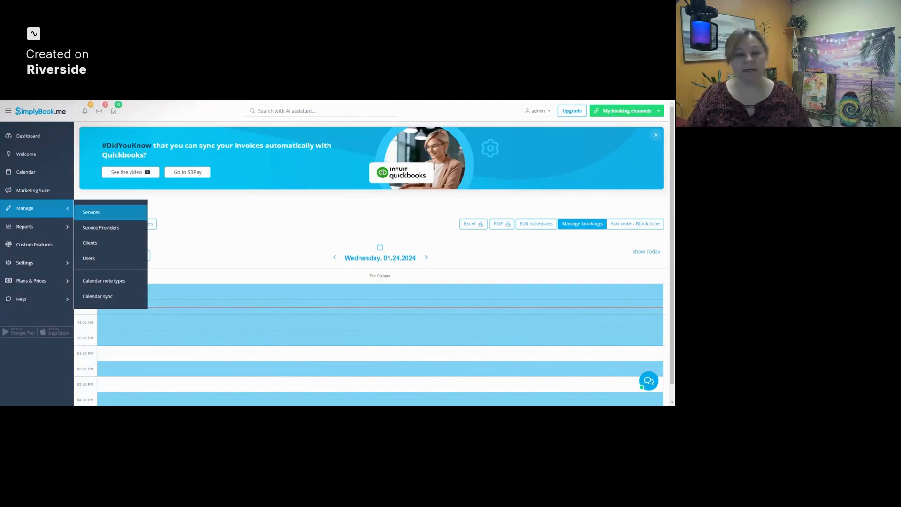
Step: Add a new service in the services management area and name it "Hair Cut"
left_click(91, 213)
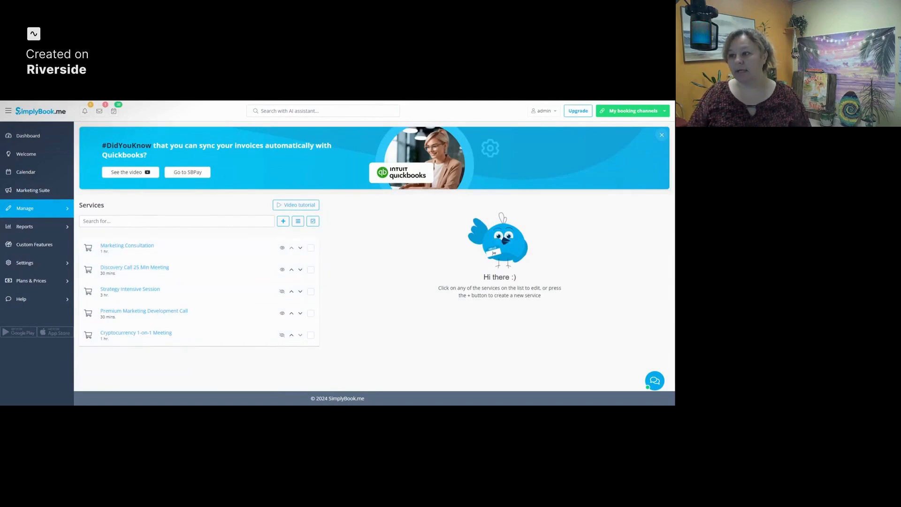
left_click(263, 221)
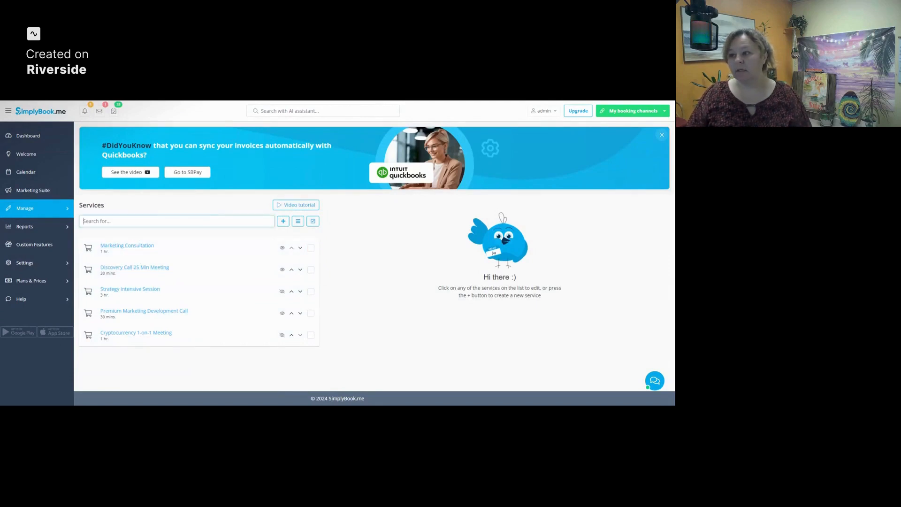
left_click(281, 221)
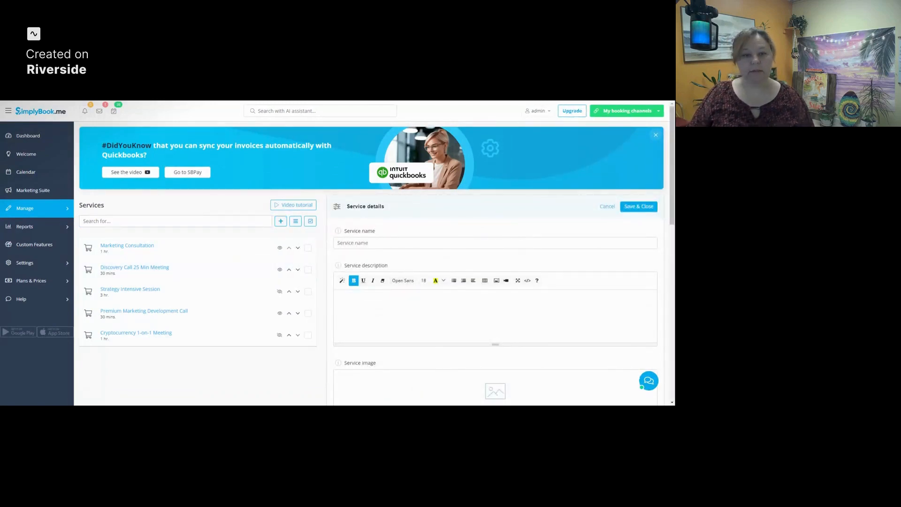
left_click(350, 243)
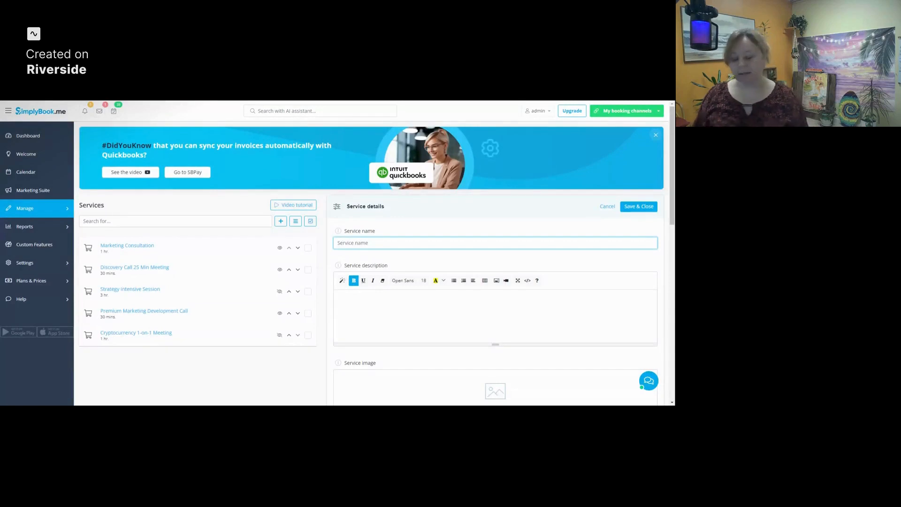
type("H")
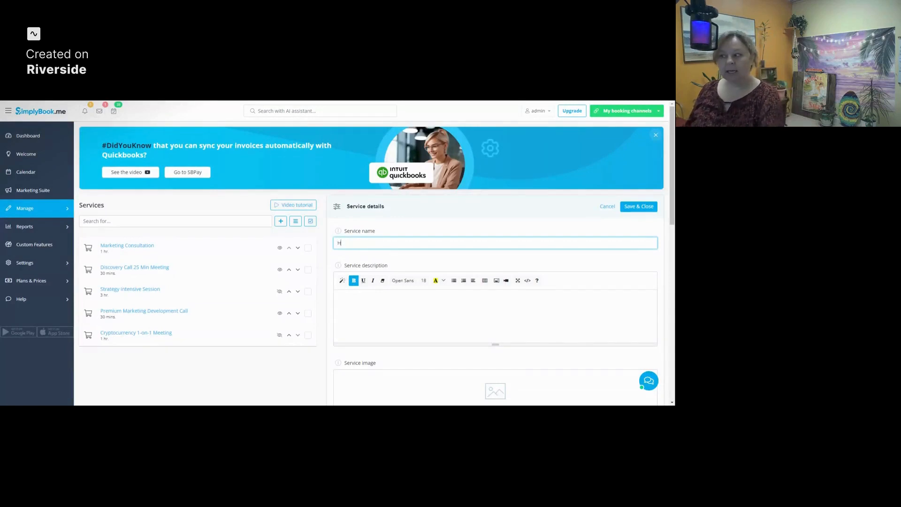
type("air Cu")
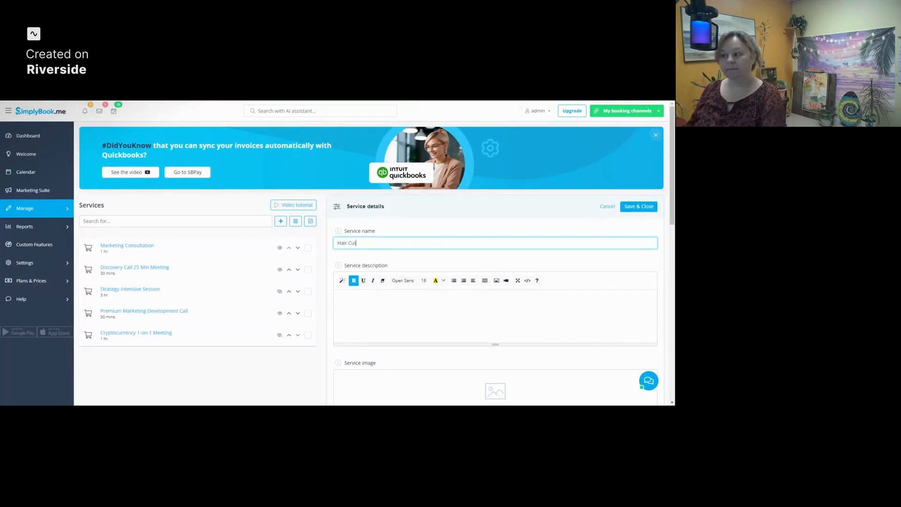
type("t")
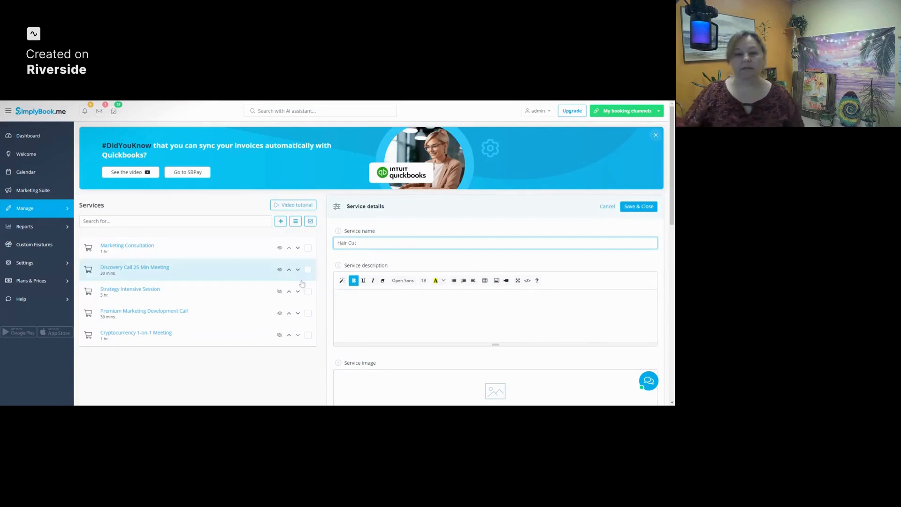
Step: Enter "Hair cut for children" as the service description
left_click(350, 305)
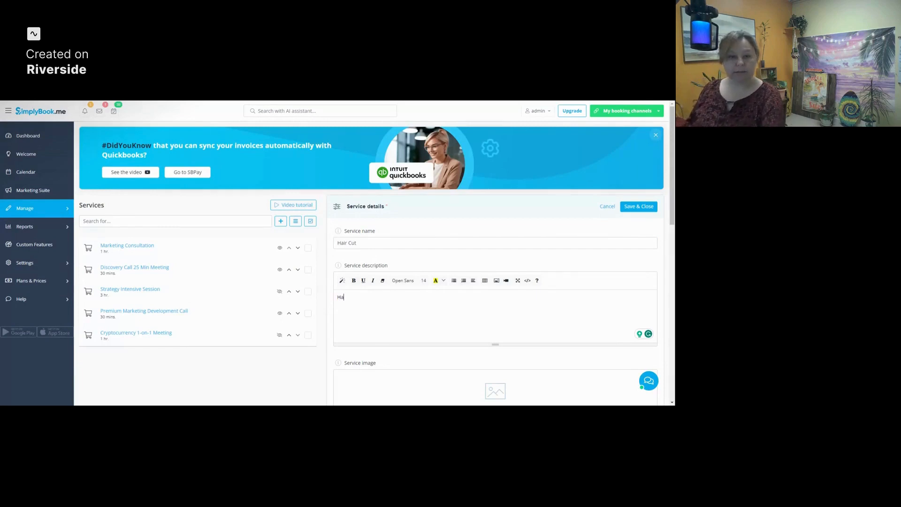
type("Hair cut")
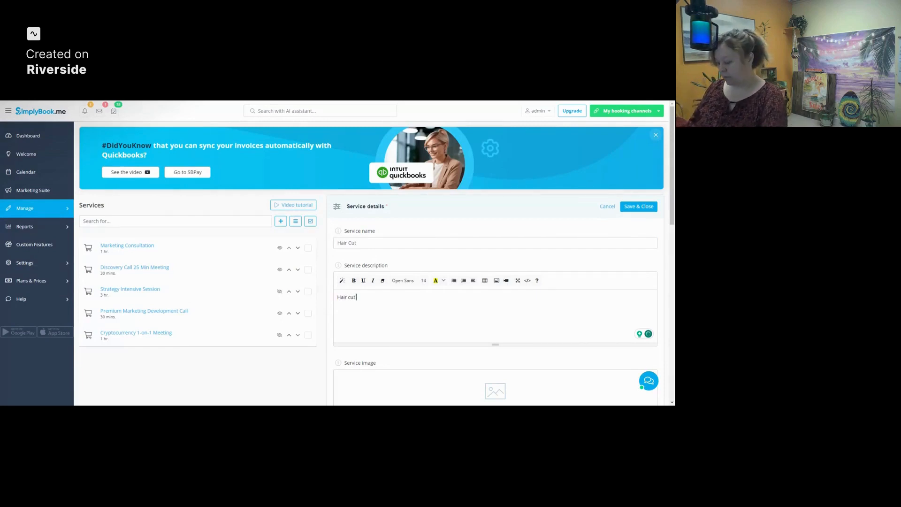
type(" for childre")
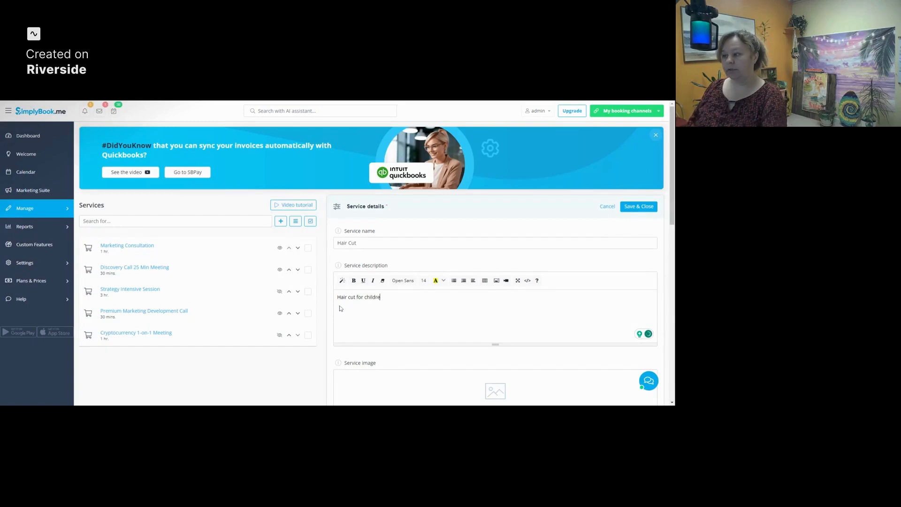
type("n")
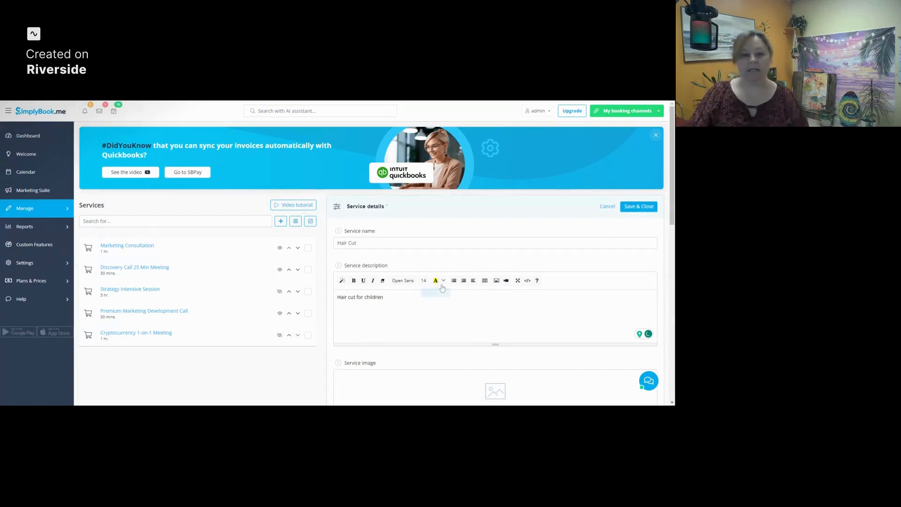
Step: Set the service image to the Beauty stock photo of a bearded man getting a haircut from gloved hands
scroll(491, 285, "down", 3)
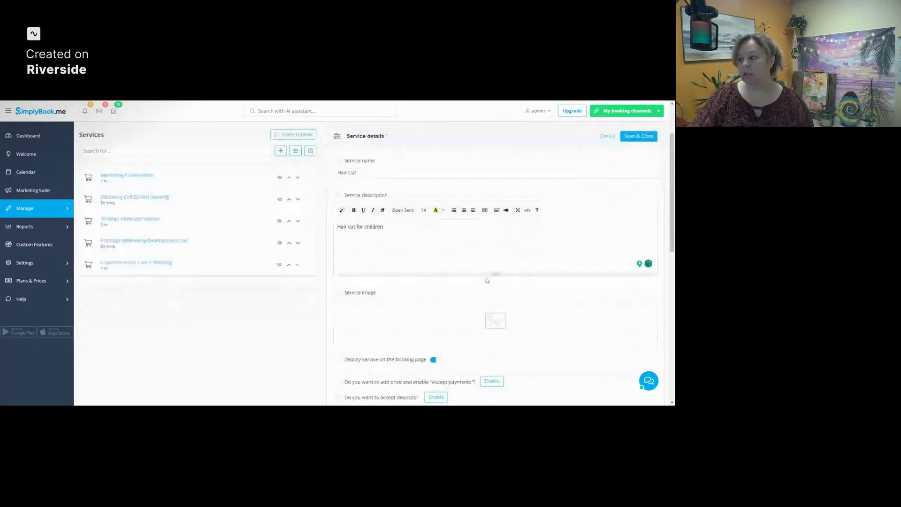
left_click(491, 287)
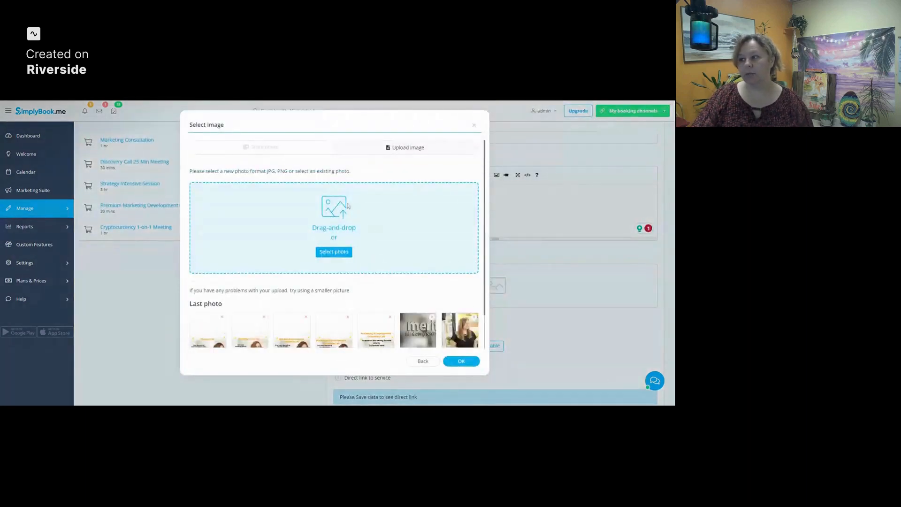
left_click(271, 148)
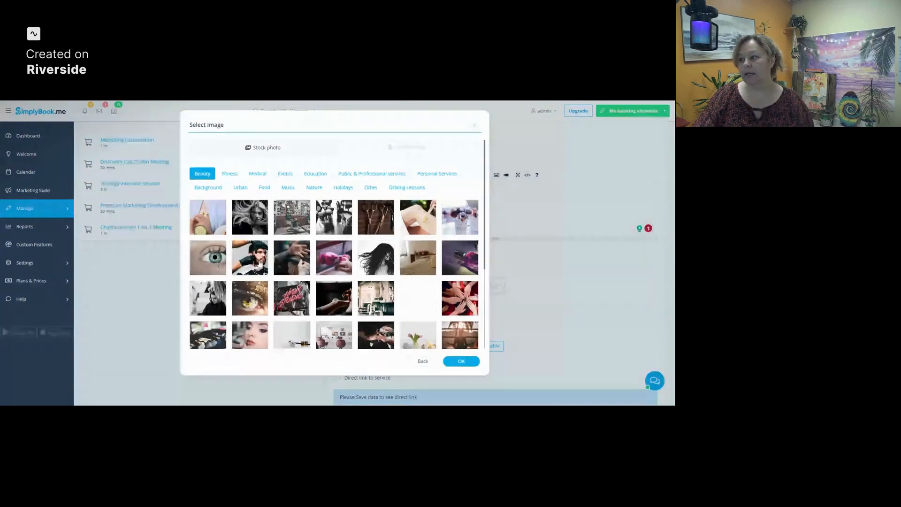
left_click(259, 263)
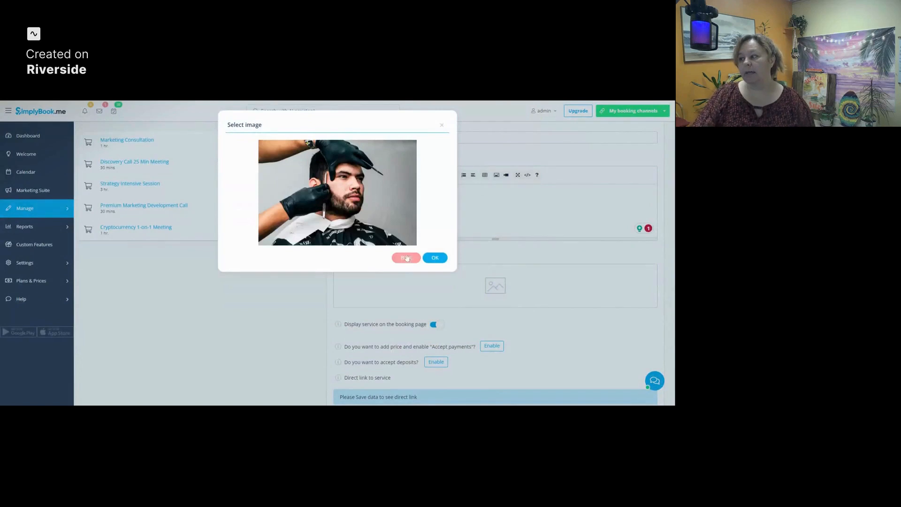
left_click(435, 258)
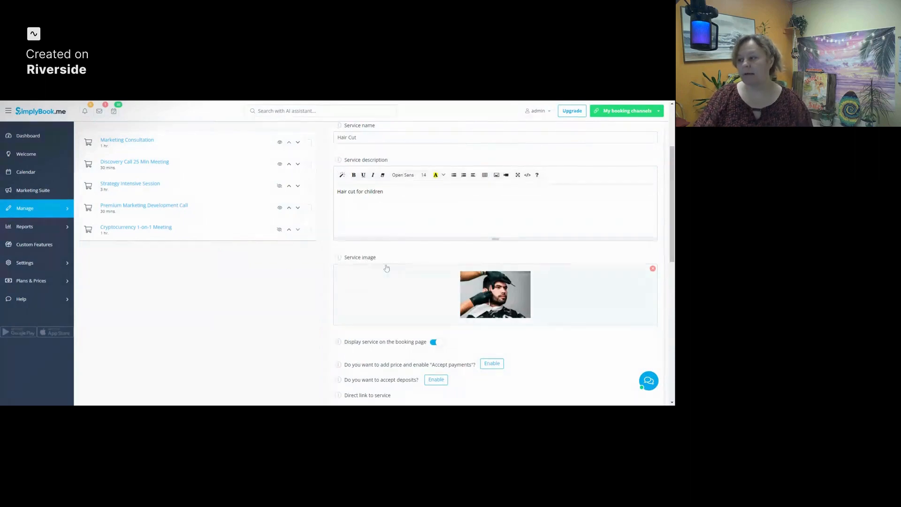
Step: Save the new Hair Cut service, leaving payments and deposits disabled
scroll(385, 264, "down", 3)
scroll(387, 265, "down", 1)
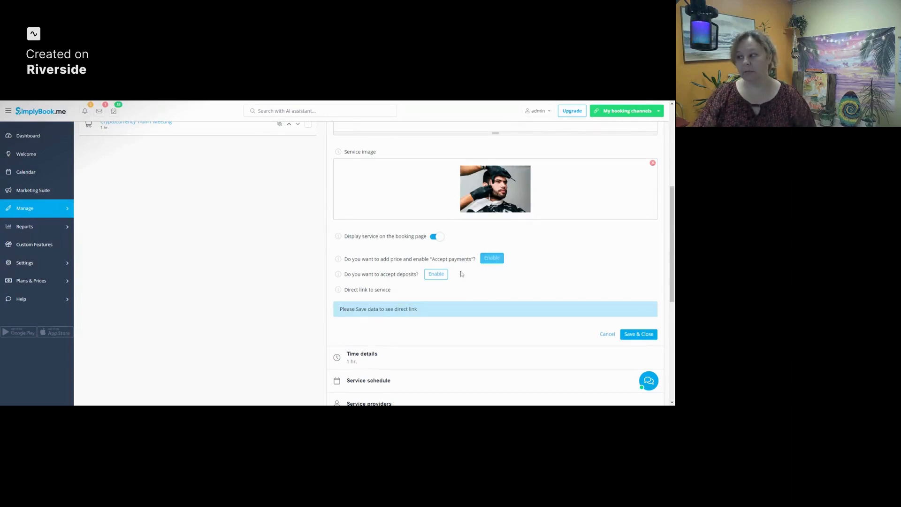
scroll(462, 270, "down", 2)
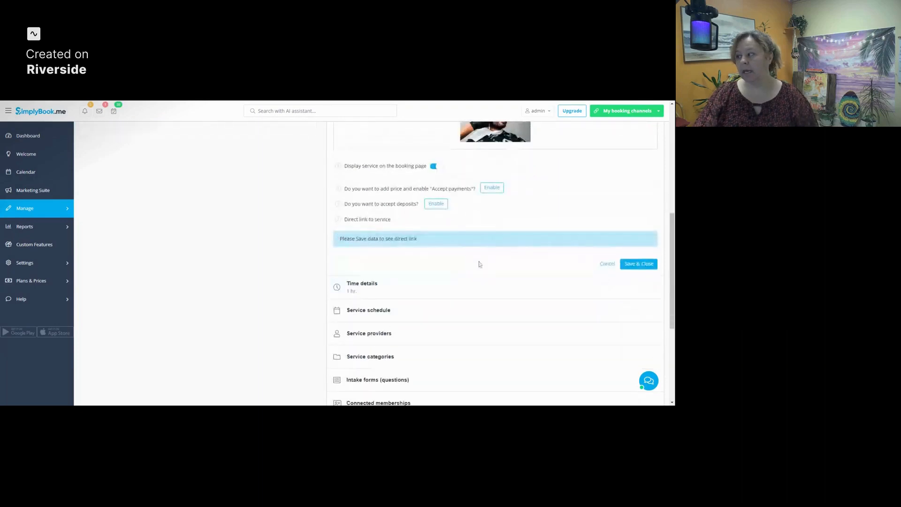
left_click(627, 263)
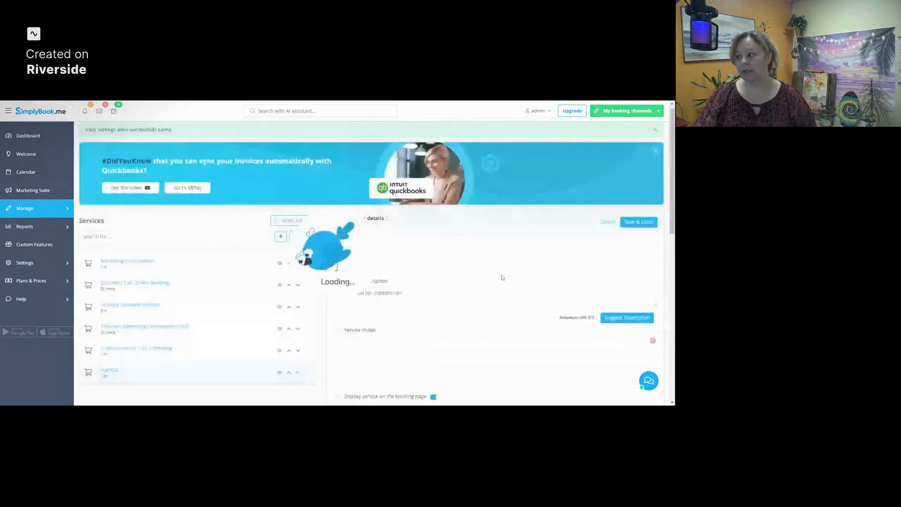
Step: Reopen the Hair Cut service details and display the direct link to the service
left_click(396, 250)
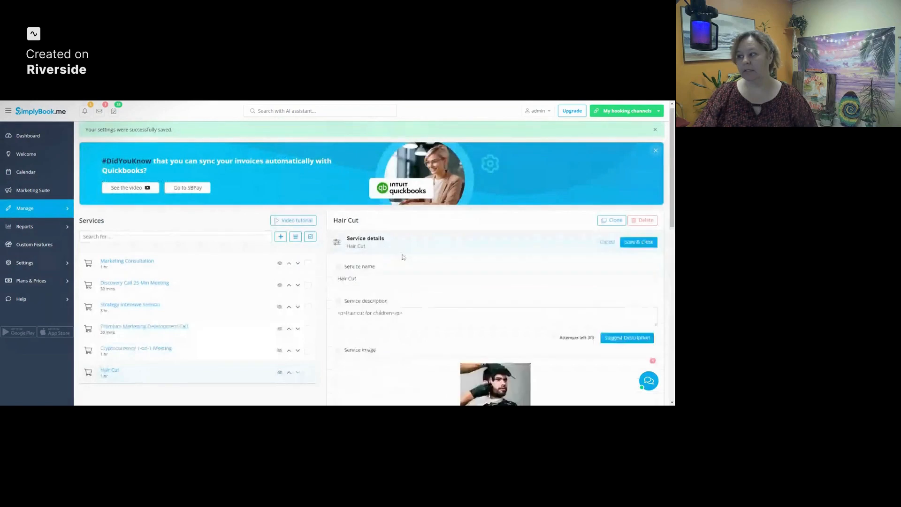
scroll(401, 256, "down", 3)
scroll(403, 257, "down", 4)
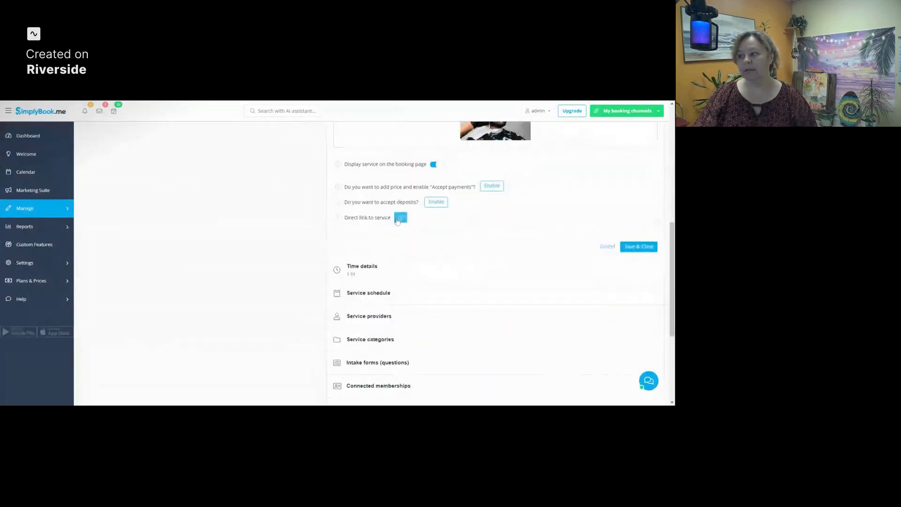
left_click(400, 218)
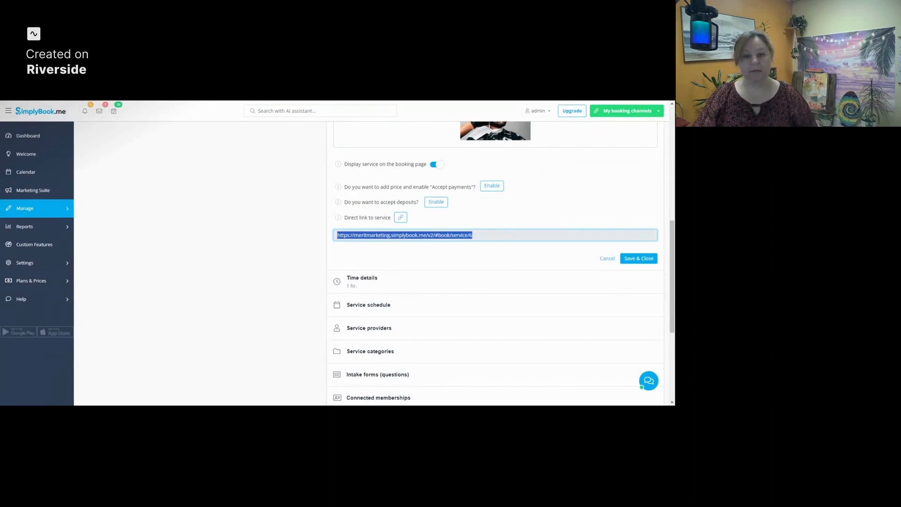
Step: Review the Hair Cut time details, including duration, booking limits, fixed-time and recurring options, and save the section
scroll(460, 234, "down", 1)
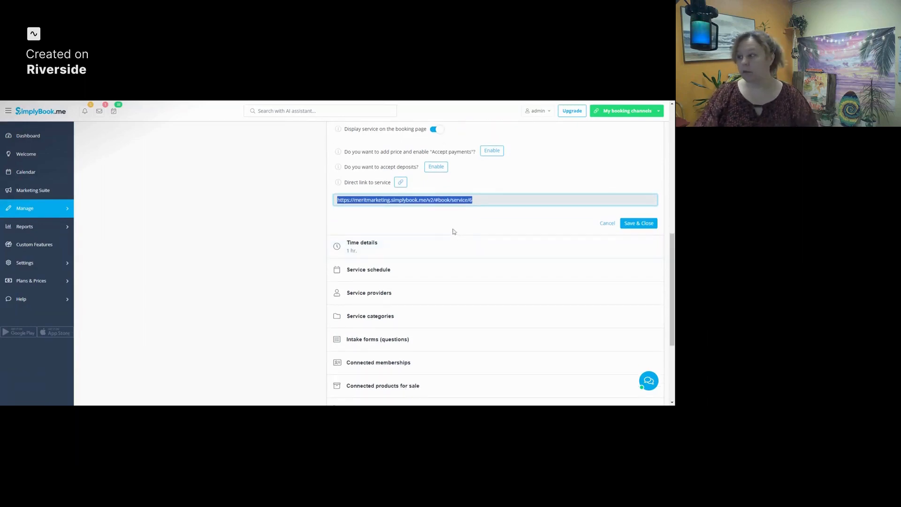
scroll(450, 232, "down", 4)
scroll(417, 204, "up", 1)
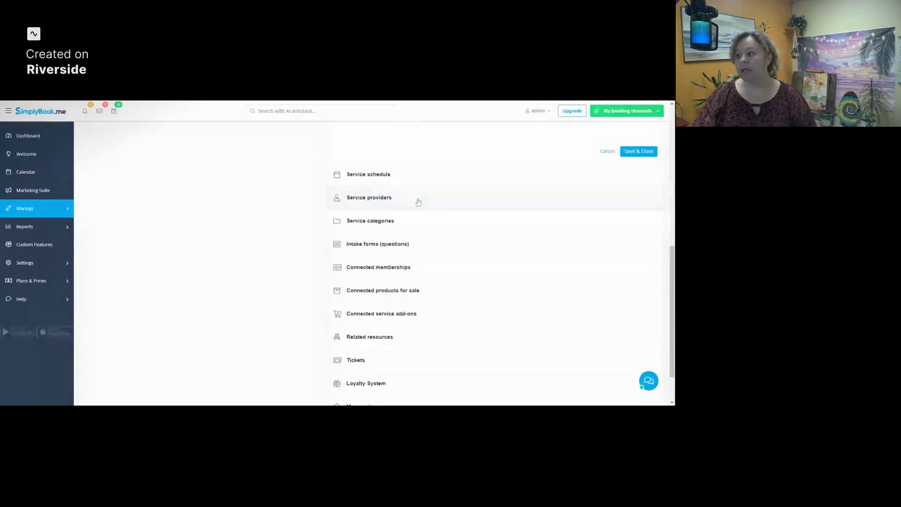
scroll(418, 201, "up", 4)
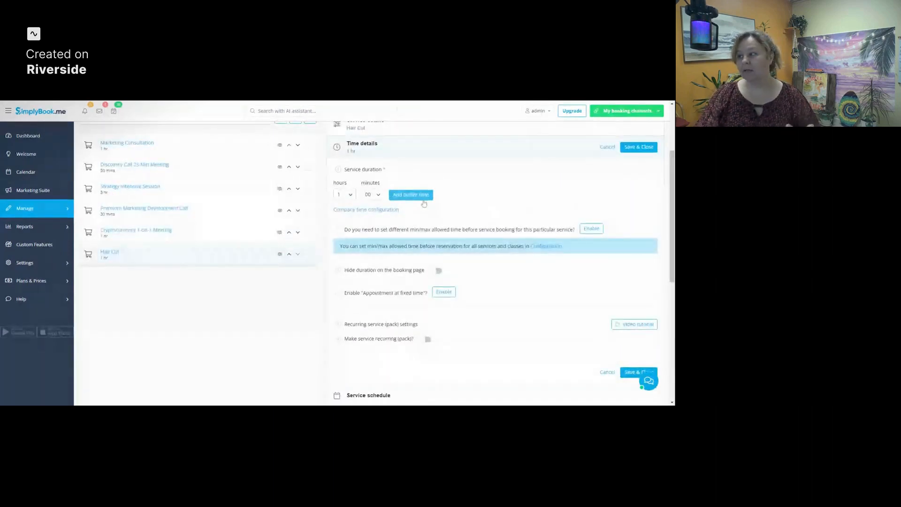
scroll(424, 202, "up", 1)
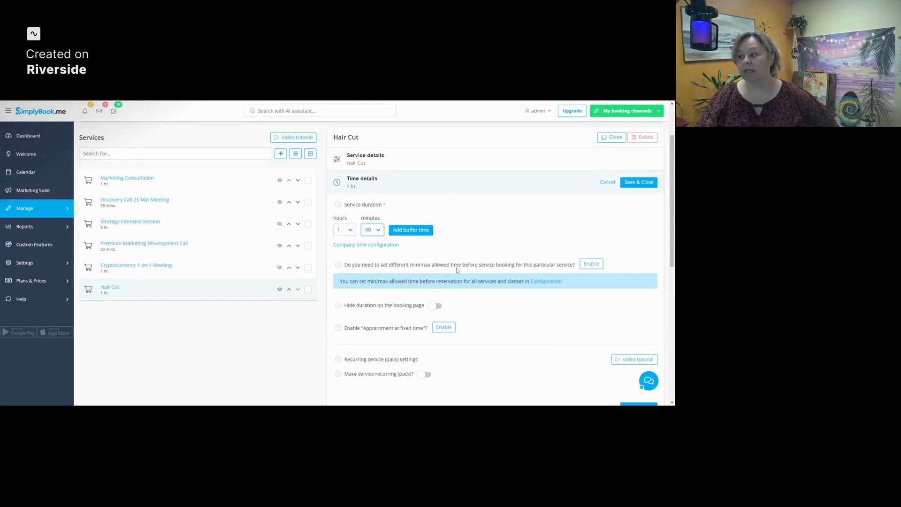
mouse_move(338, 266)
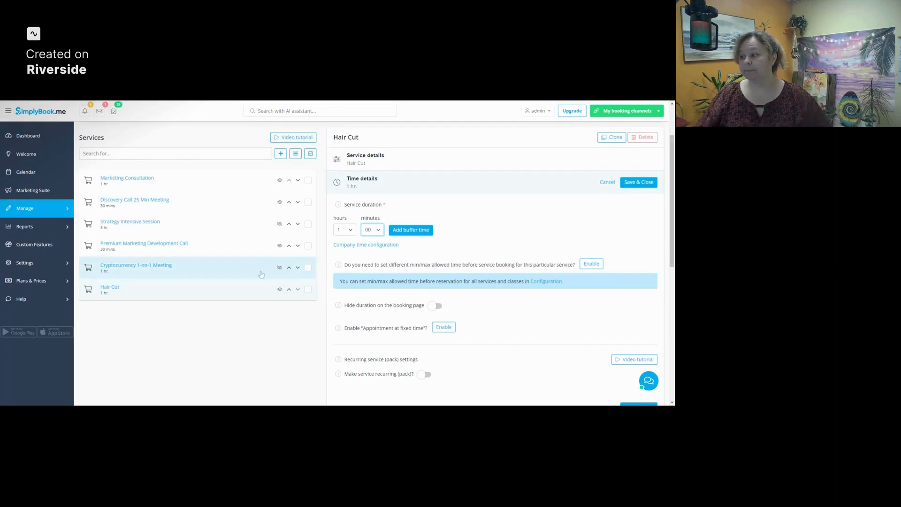
scroll(408, 277, "down", 2)
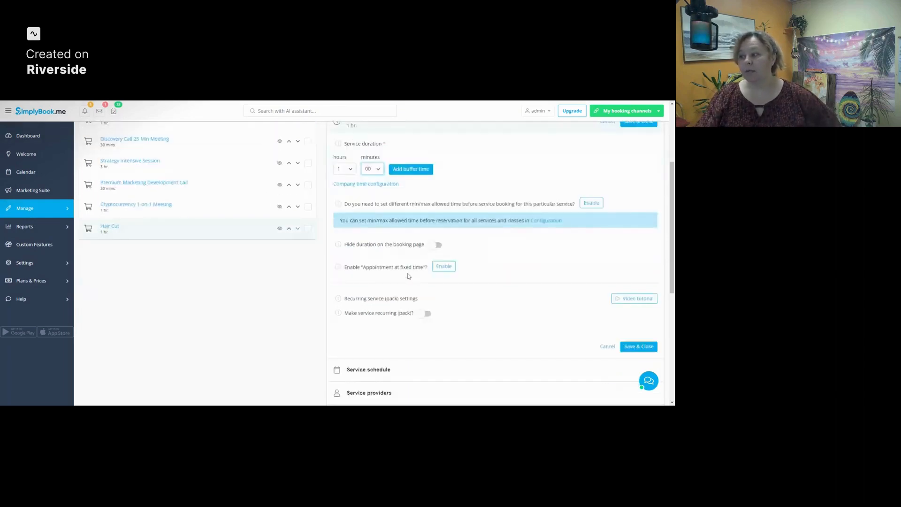
scroll(404, 258, "down", 1)
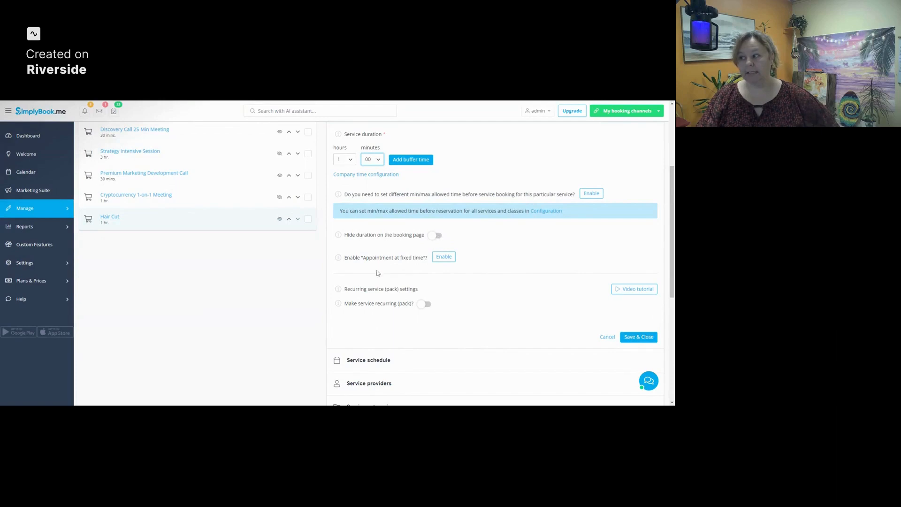
scroll(378, 273, "down", 2)
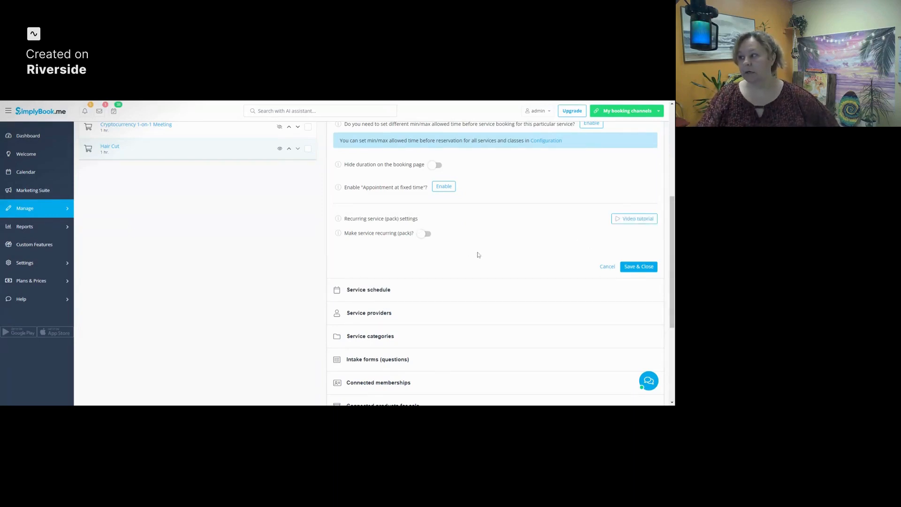
left_click(638, 266)
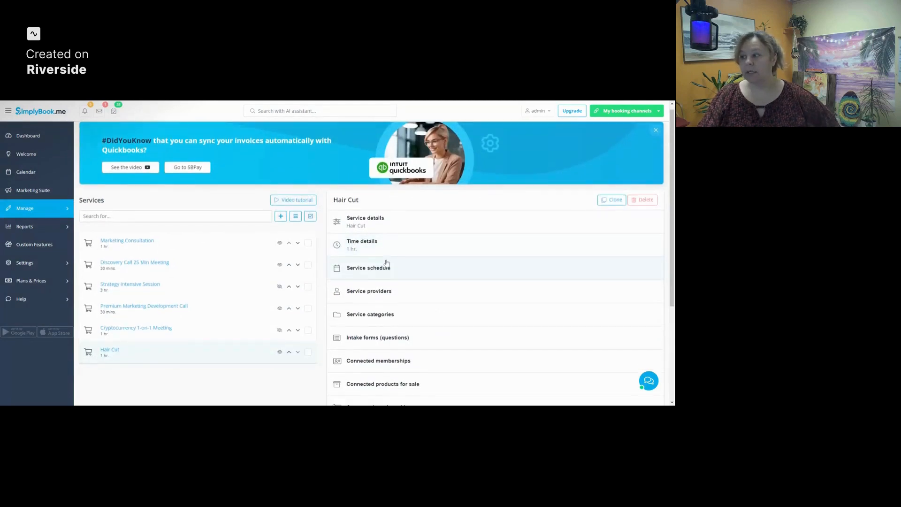
Step: Open the Hair Cut service schedule and examine the weekly working hours and break times
scroll(386, 263, "down", 2)
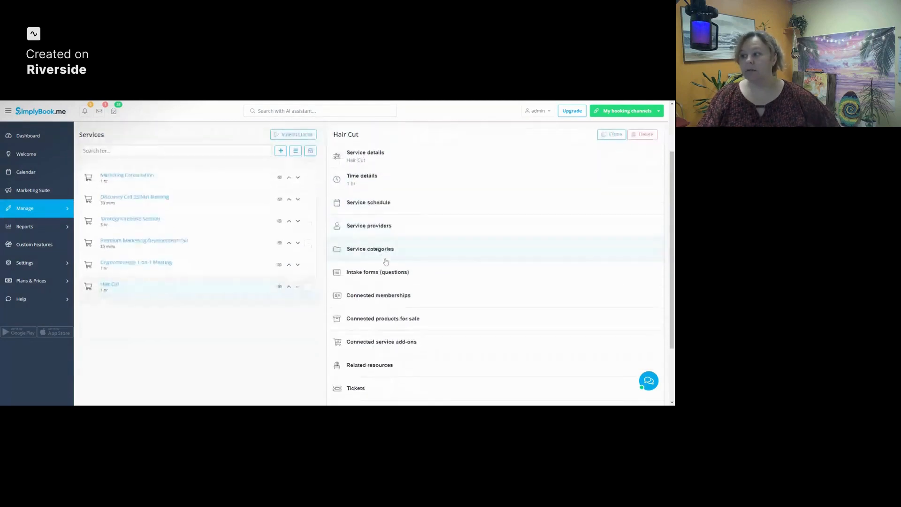
left_click(386, 206)
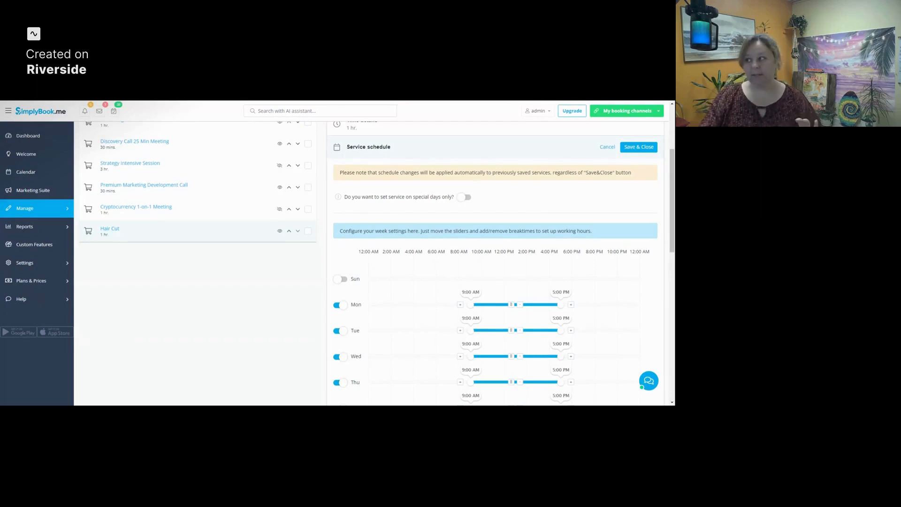
scroll(460, 203, "down", 1)
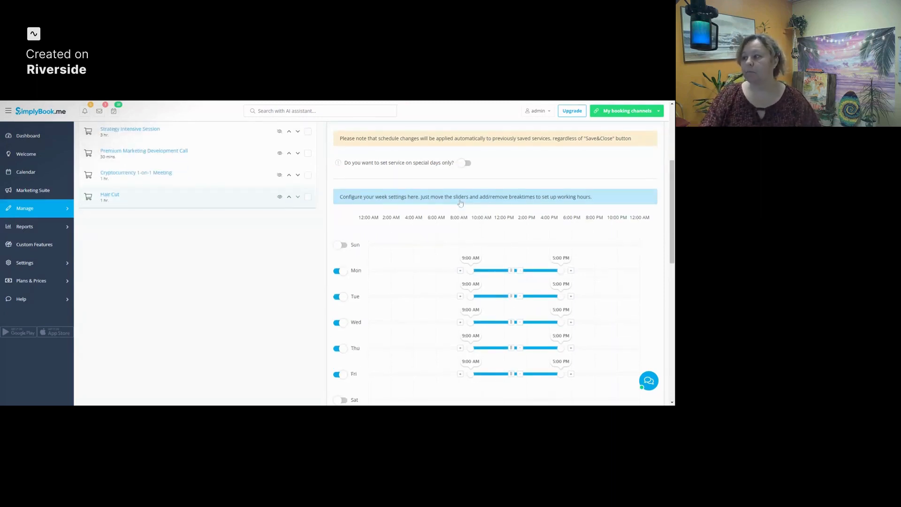
scroll(460, 202, "down", 1)
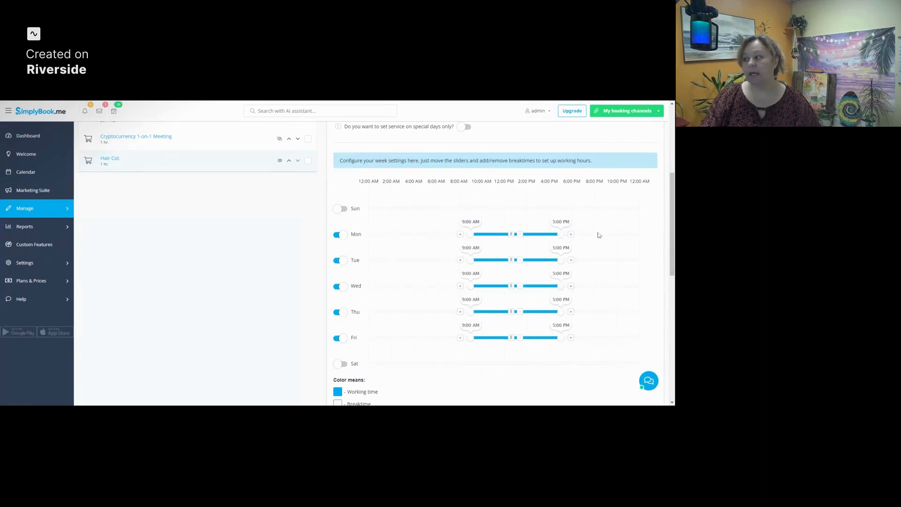
Step: Add another break to Monday's working hours in the Hair Cut schedule and save the schedule
left_click(512, 235)
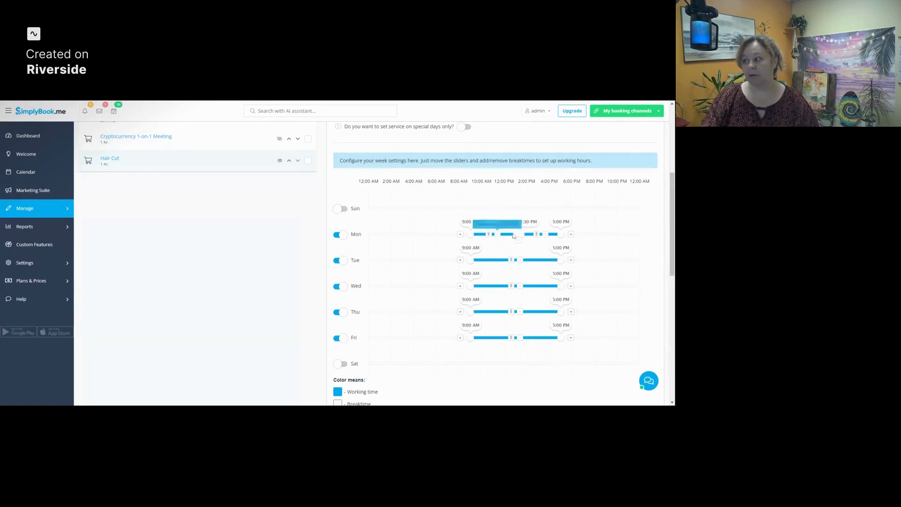
scroll(494, 245, "down", 2)
scroll(493, 245, "down", 1)
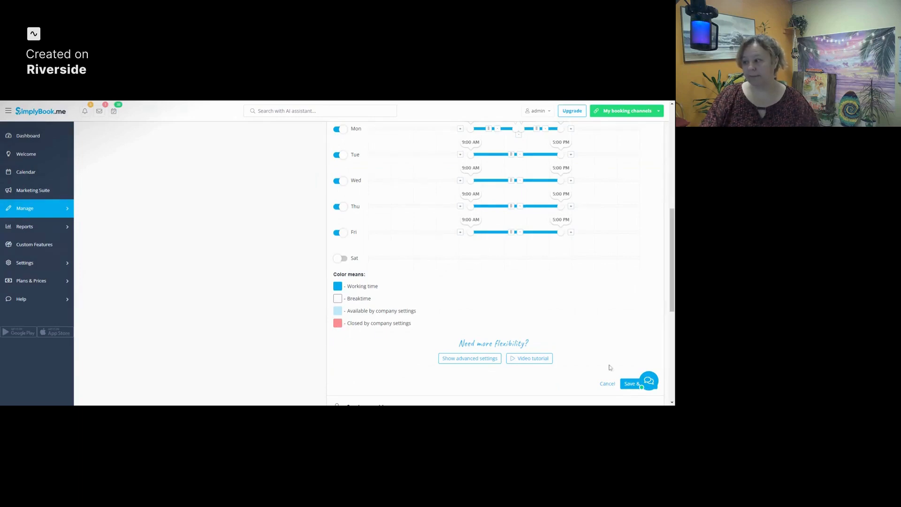
left_click(629, 383)
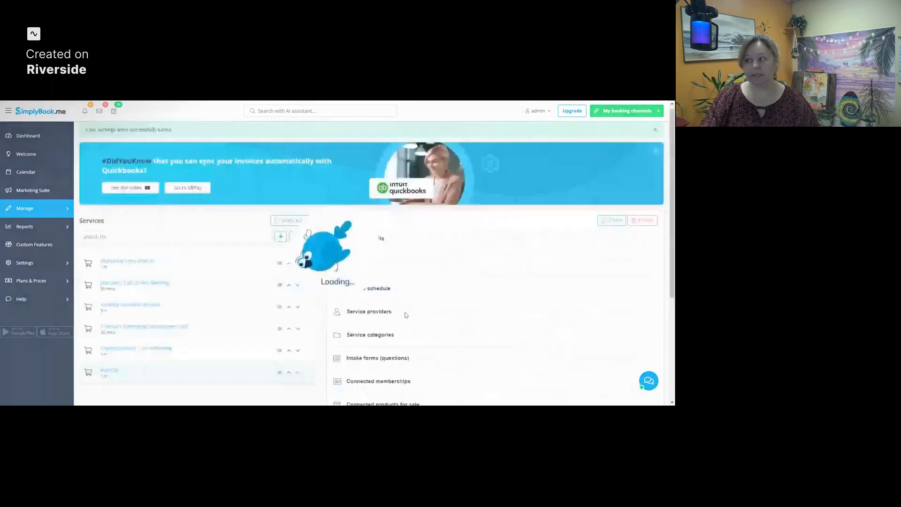
Step: Review the provider connection setting for the Hair Cut service, keep all providers connected, and save the section
left_click(372, 312)
scroll(373, 309, "down", 4)
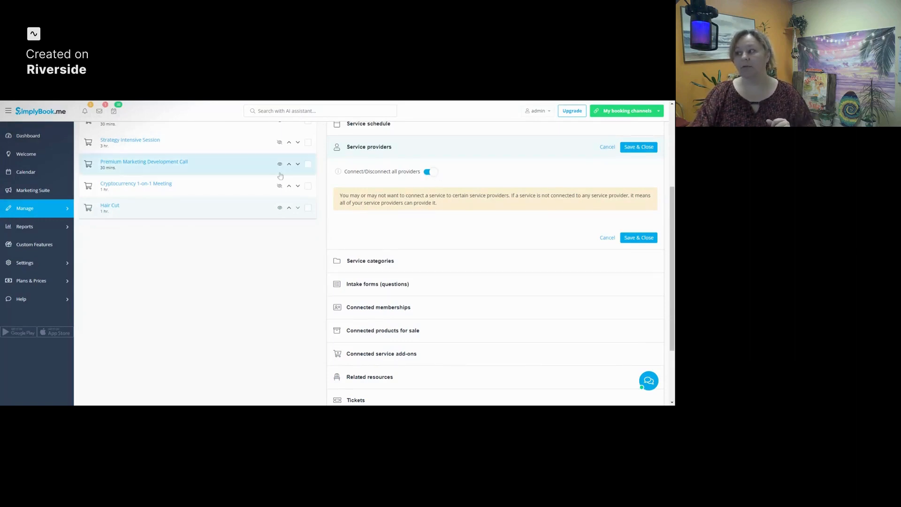
left_click(639, 238)
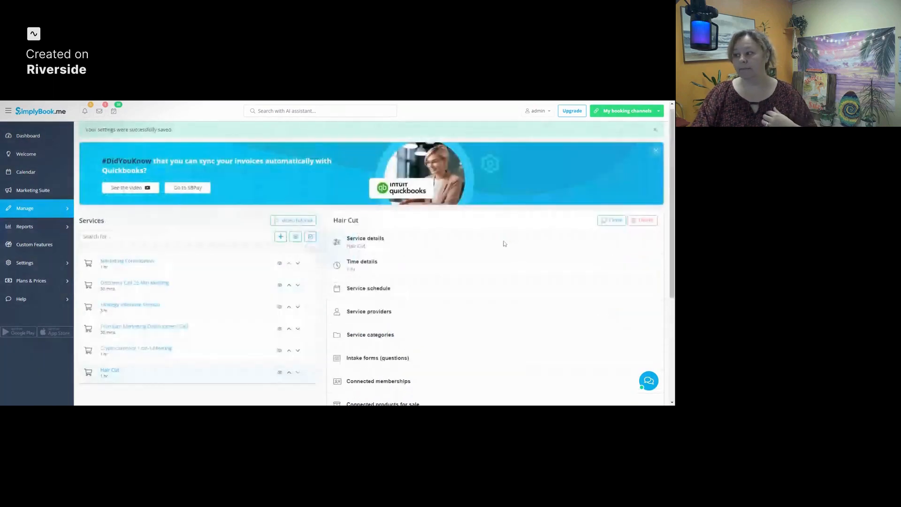
Step: Set the Hair Cut service's list position to "Show first on the list" in its service categories and save
scroll(504, 243, "down", 2)
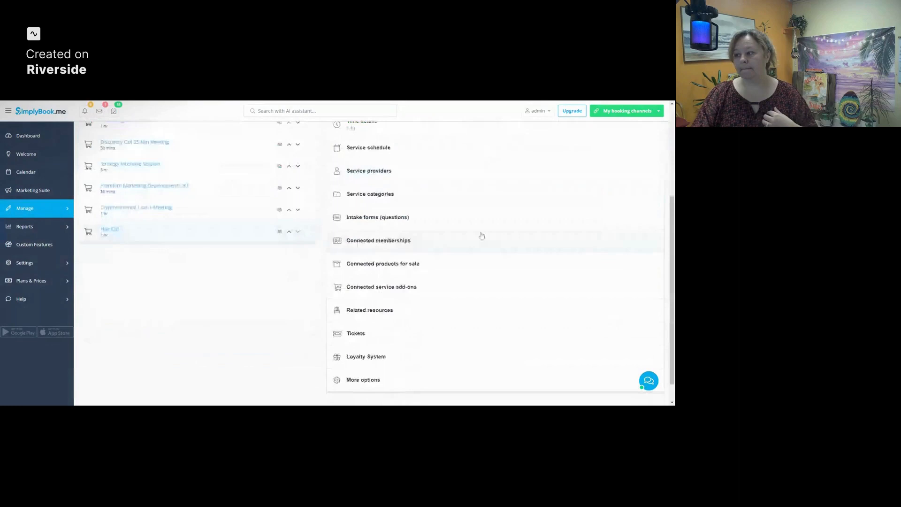
left_click(362, 195)
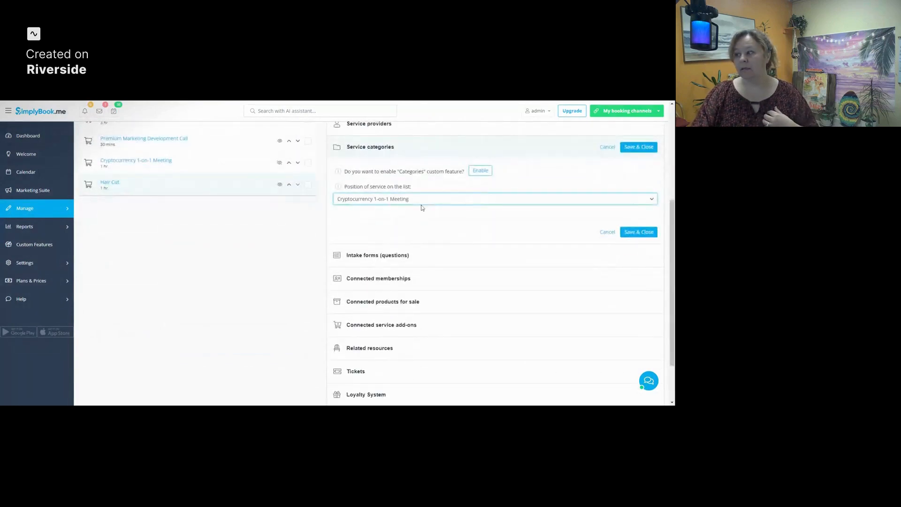
left_click(393, 212)
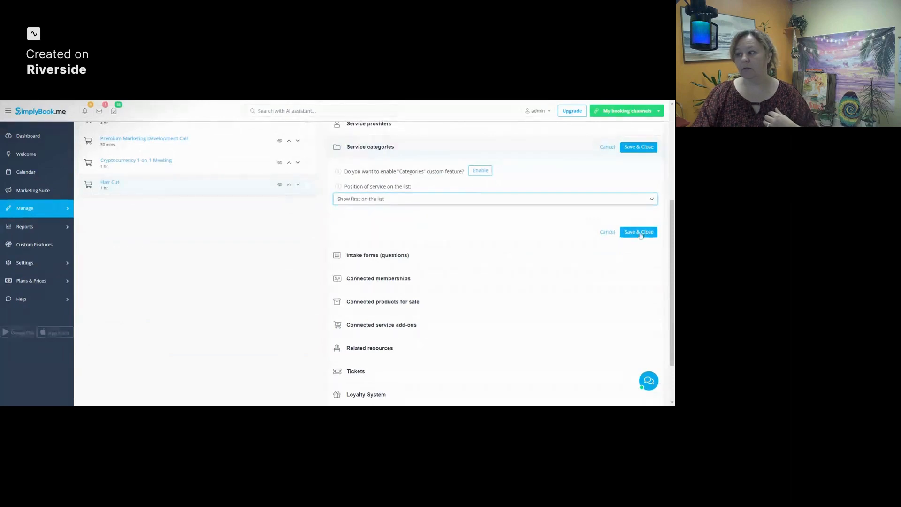
left_click(638, 232)
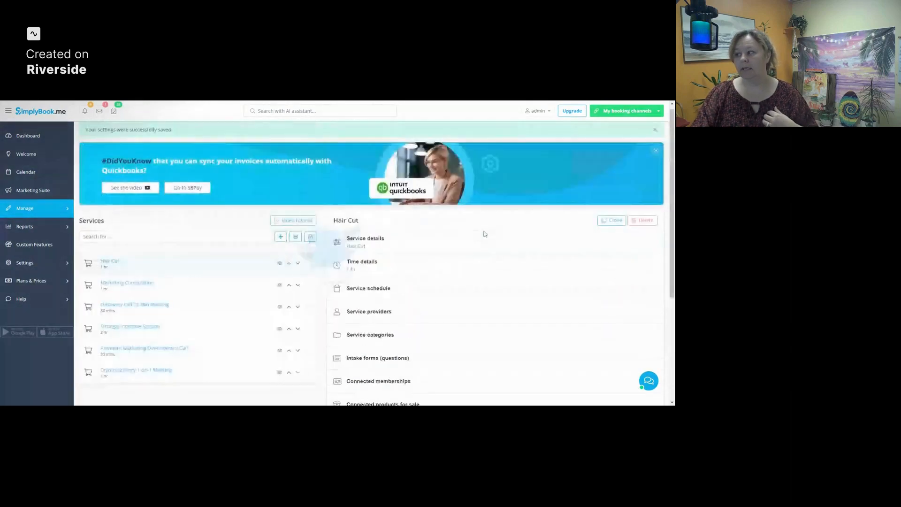
Step: Check the intake forms setting for Hair Cut and close the section without enabling the feature
scroll(485, 233, "down", 3)
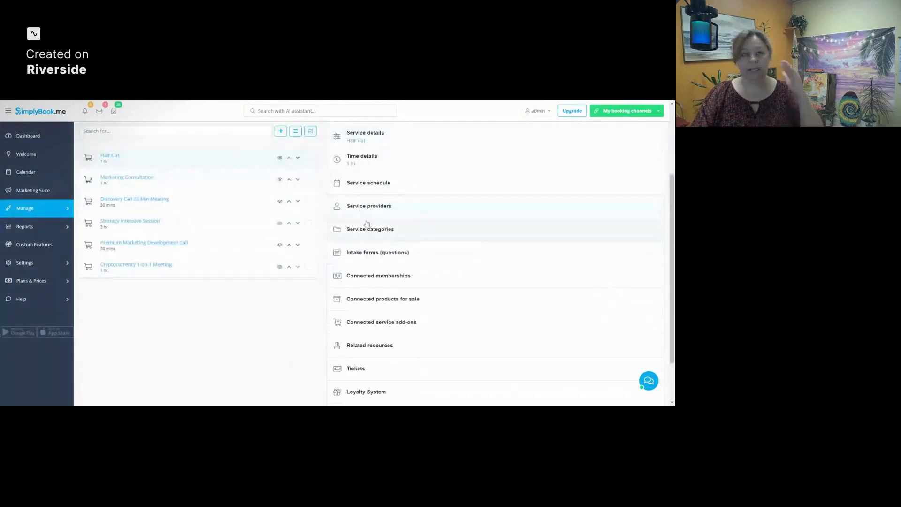
left_click(380, 252)
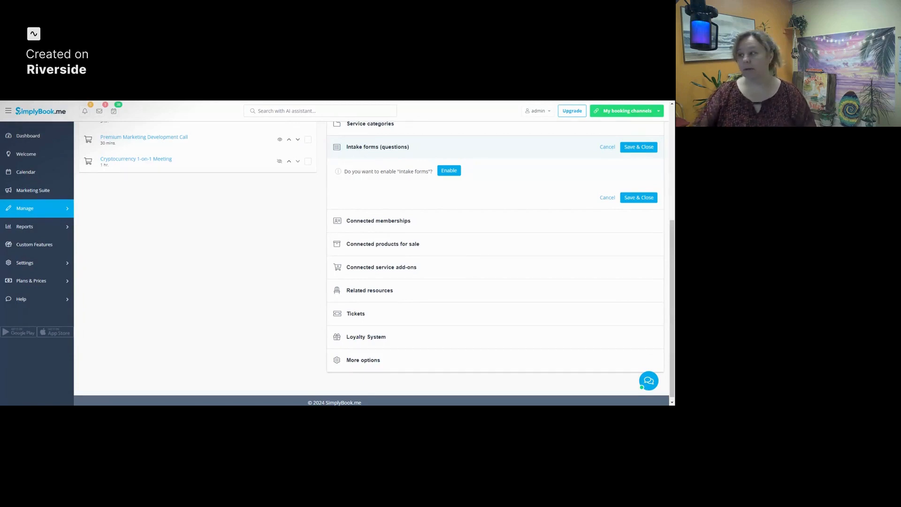
left_click(639, 193)
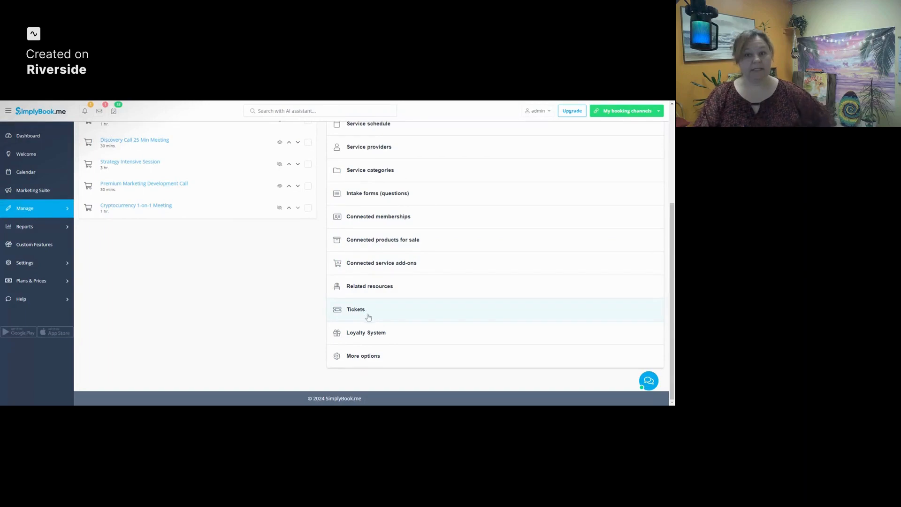
Step: Review Hair Cut's additional options for booking limits, group bookings, notifications and video meetings, and save without enabling any
left_click(374, 356)
scroll(375, 359, "down", 3)
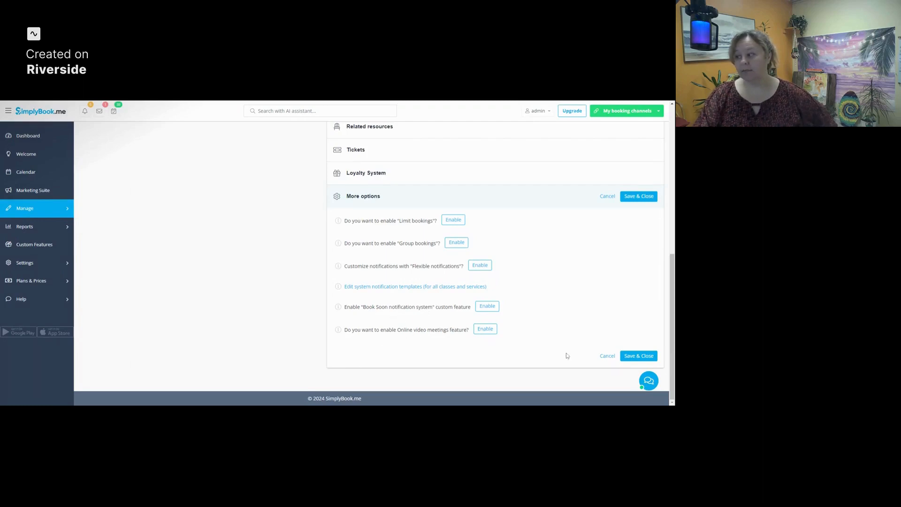
left_click(636, 356)
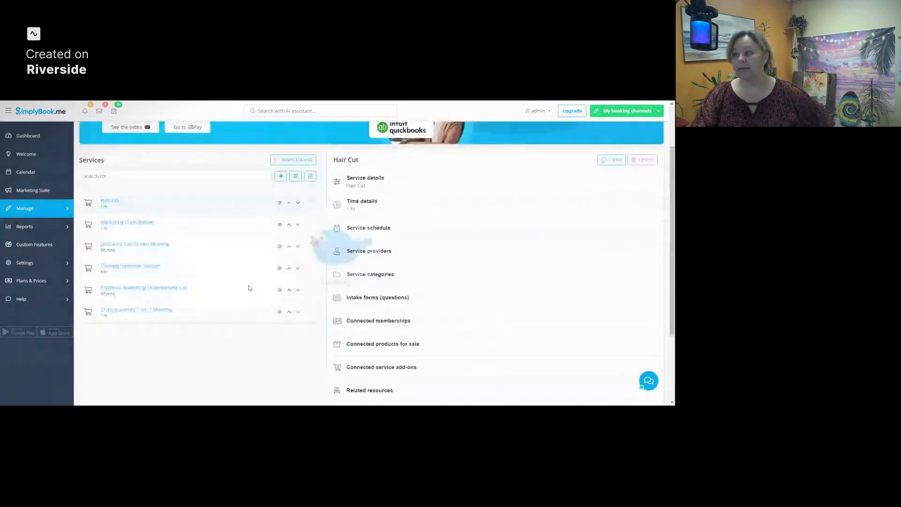
left_click(30, 211)
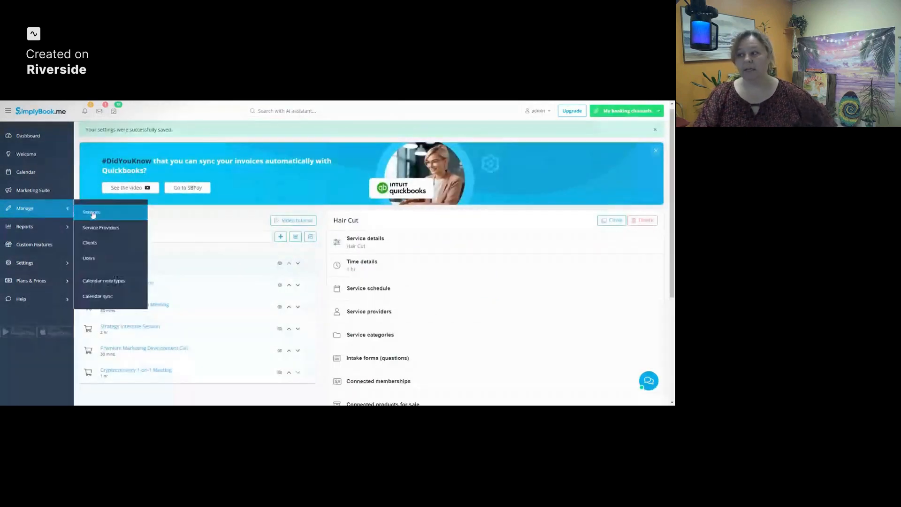
scroll(408, 227, "down", 3)
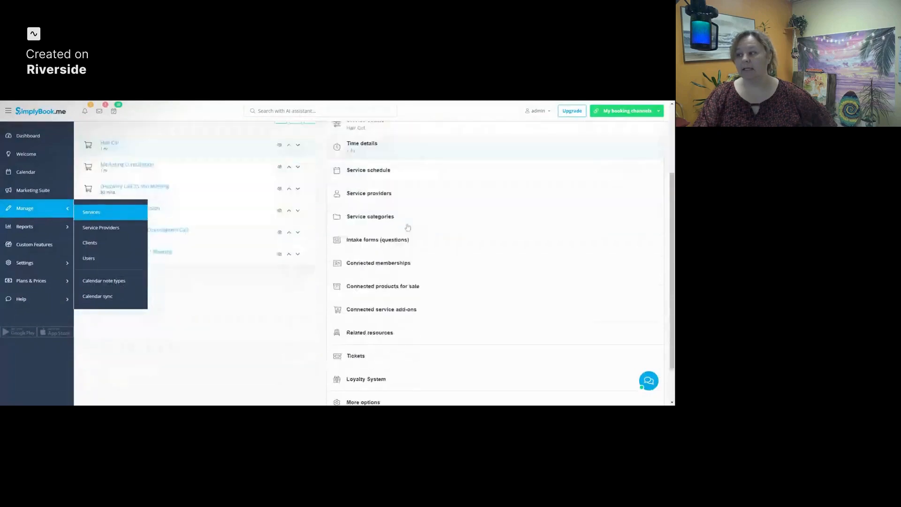
scroll(408, 230, "up", 3)
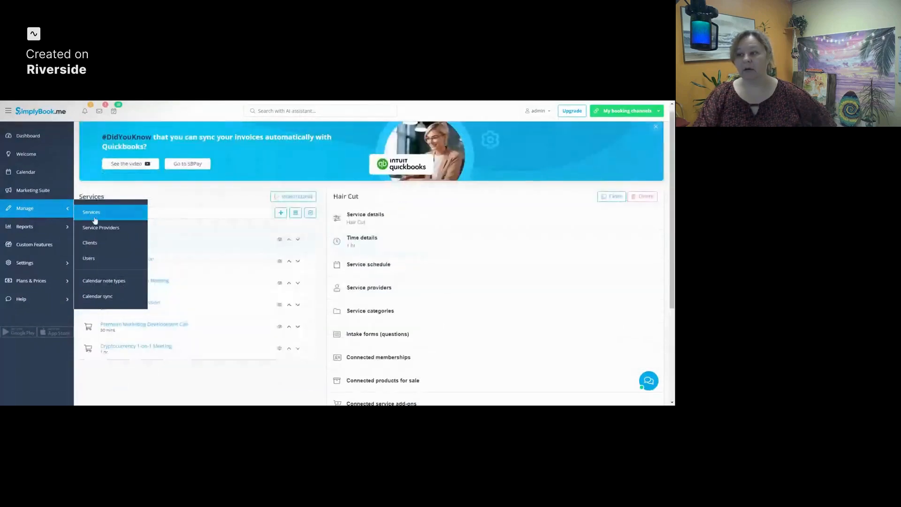